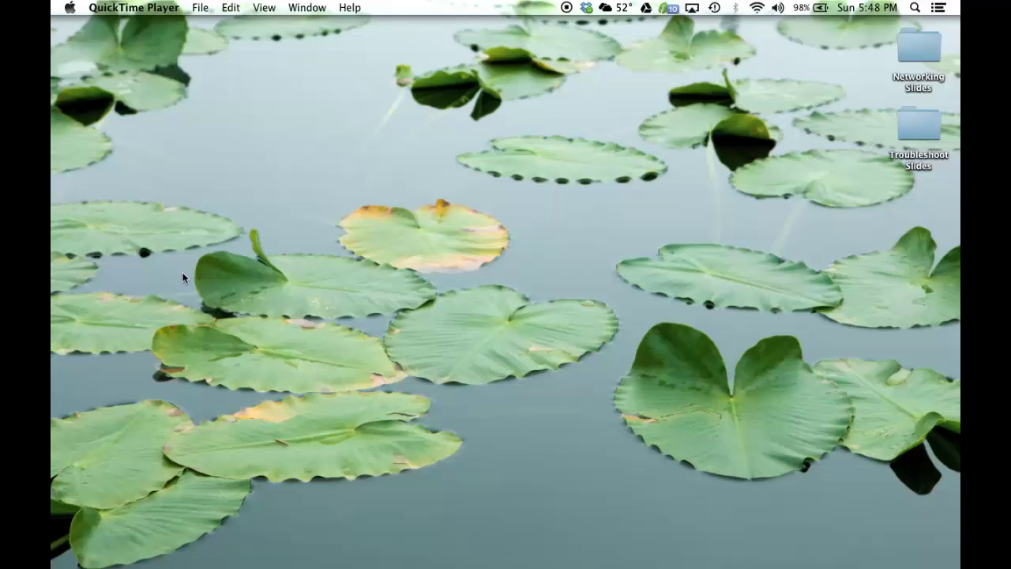
Step: Open the App Store, check the OS X Mavericks entry among the purchases, and minimize the window
mouse_move(553, 557)
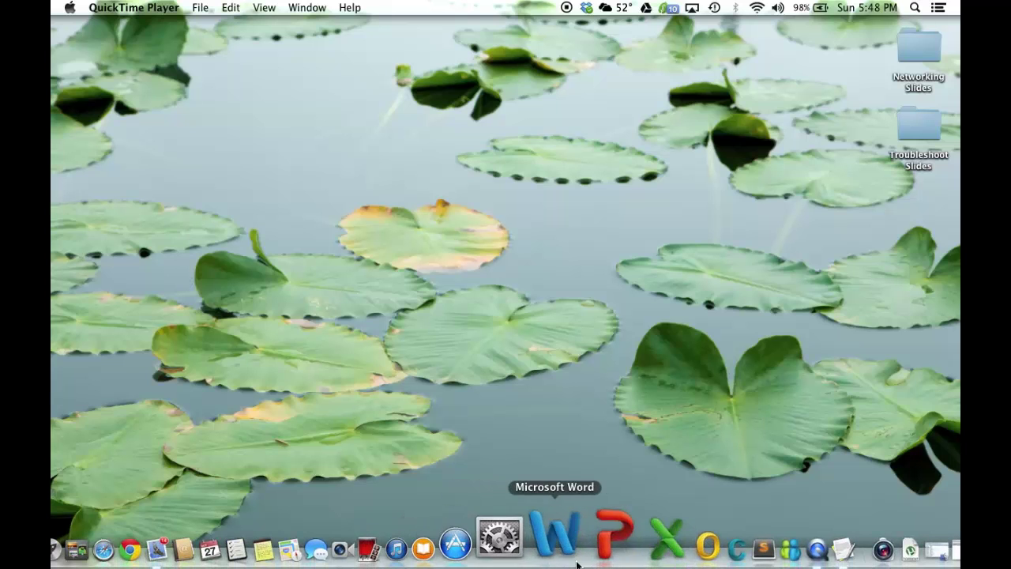
click(515, 545)
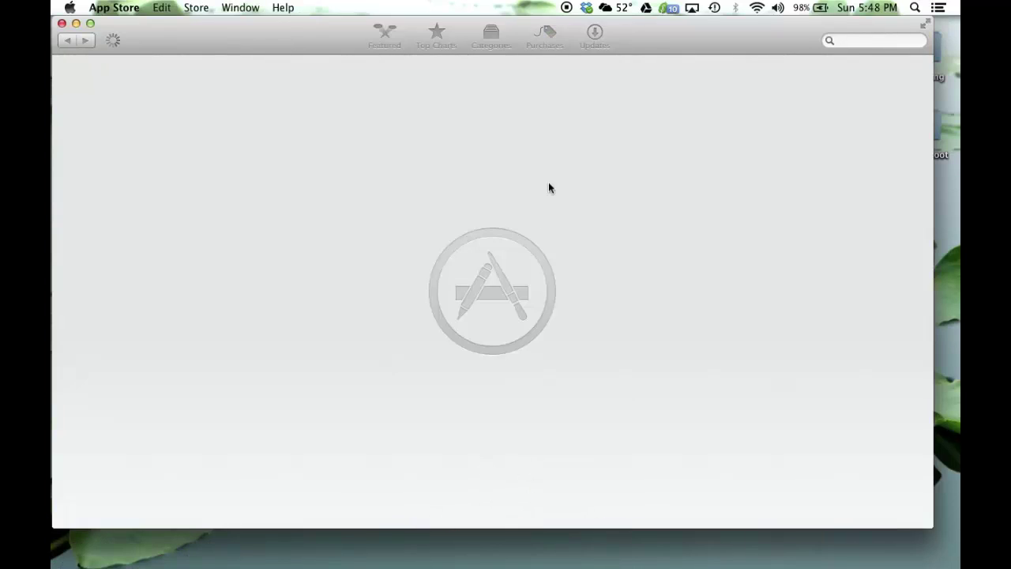
click(547, 45)
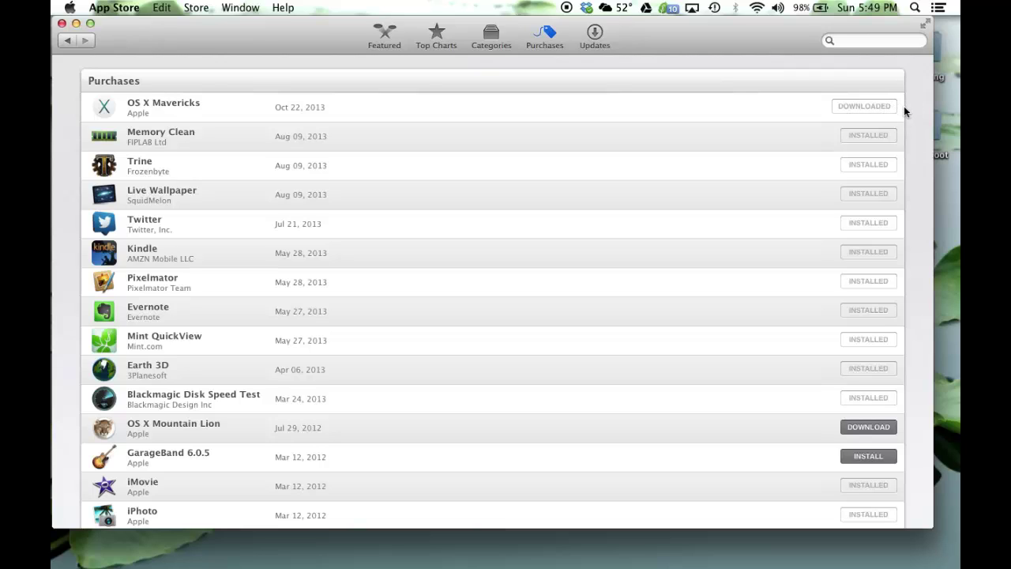
mouse_move(885, 106)
click(79, 25)
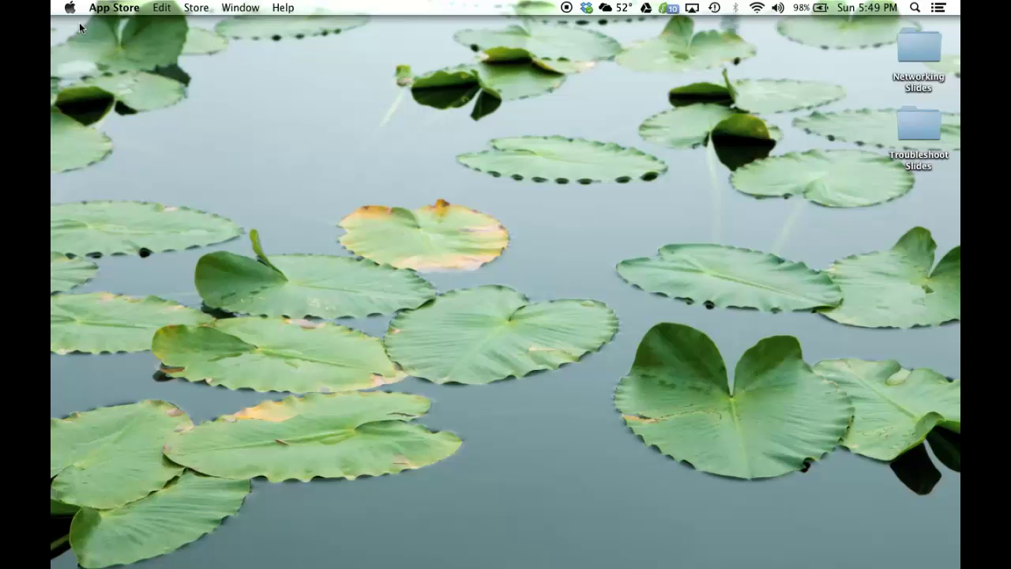
Step: Locate the Install OS X Mavericks app in Finder's Applications folder, and minimize the window
mouse_move(55, 565)
click(86, 545)
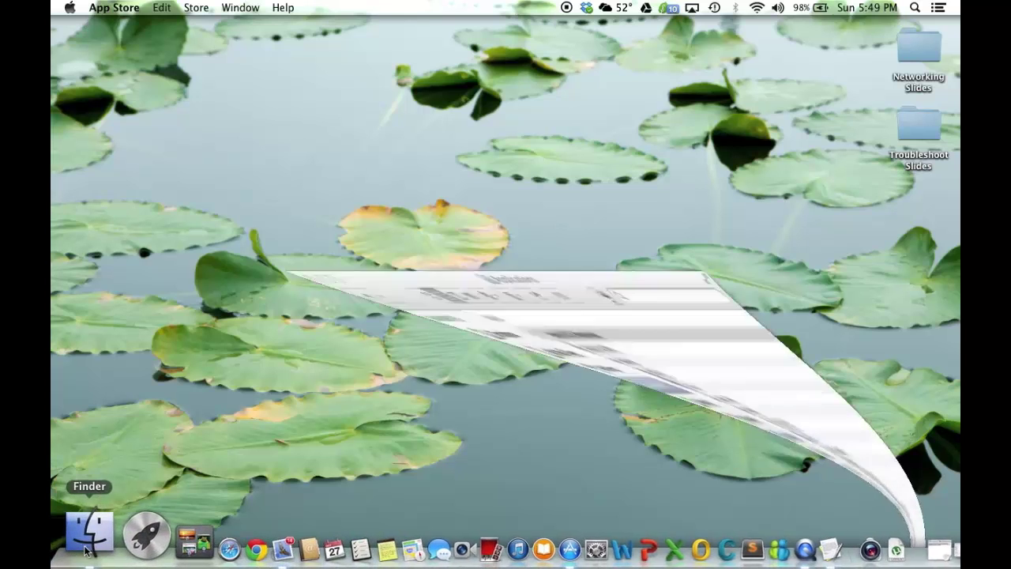
click(155, 259)
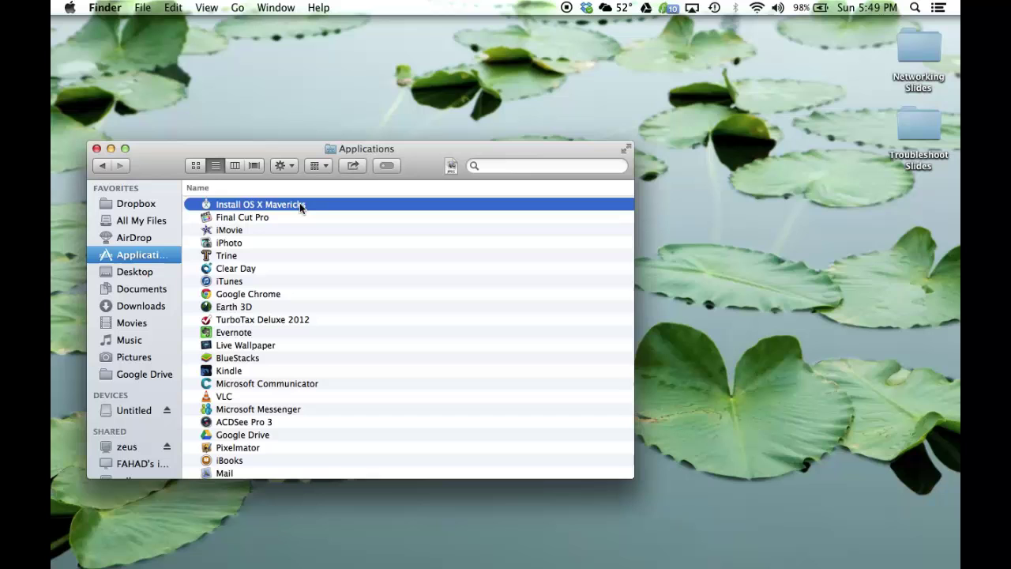
click(112, 150)
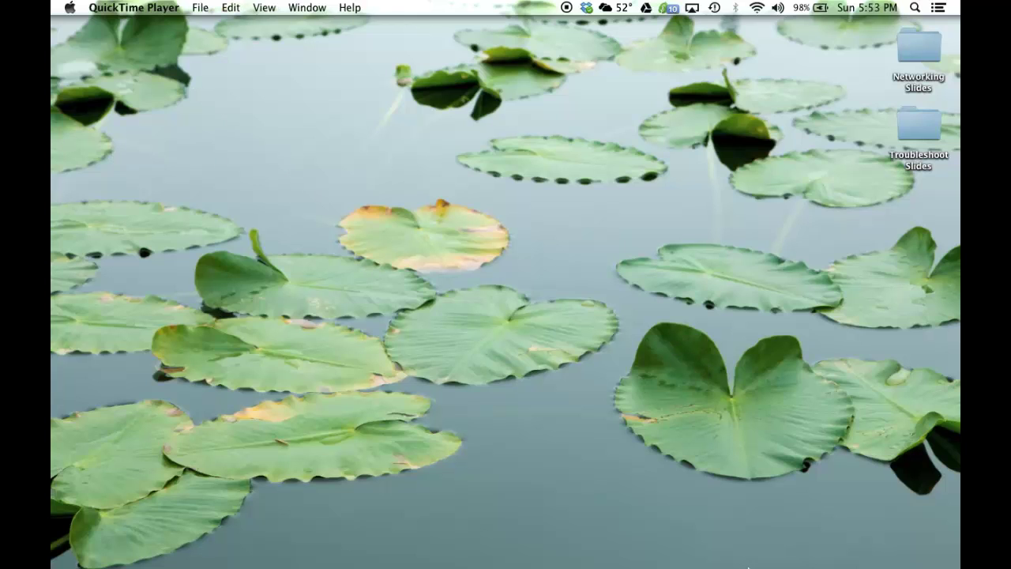
Step: Open Disk Utility from the Utilities folder in Applications
click(819, 549)
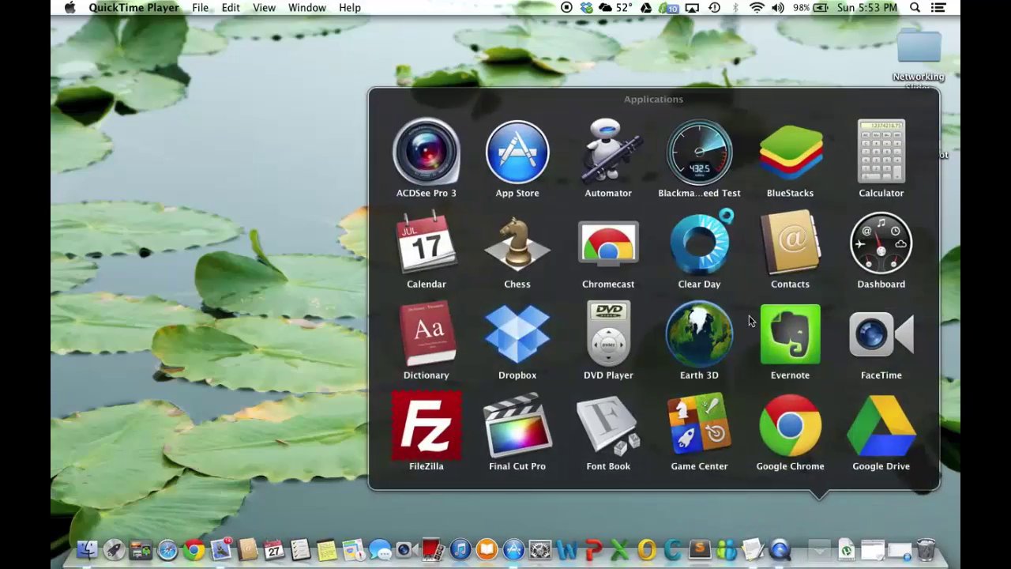
scroll(676, 276, down, 10)
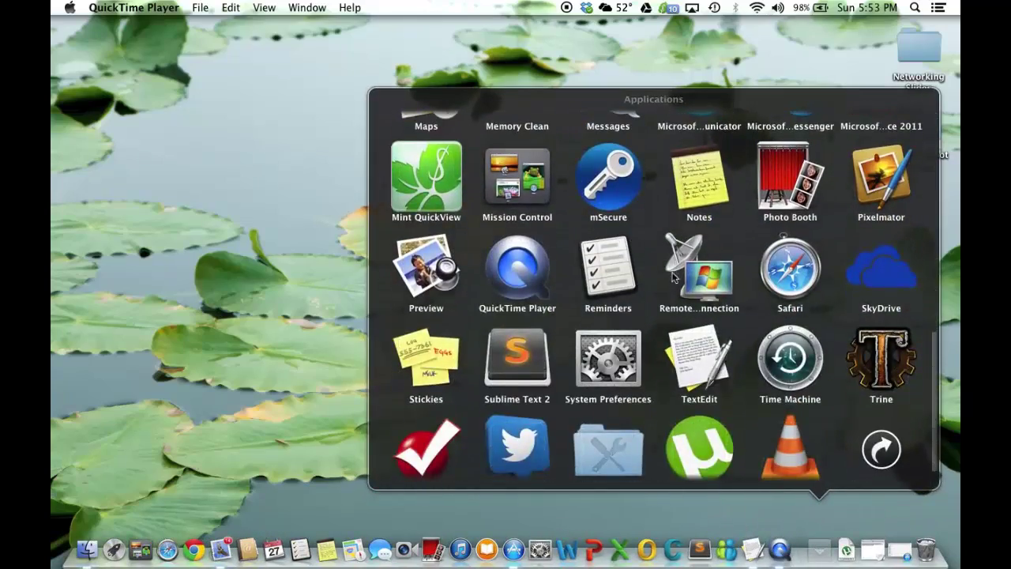
key(ctrl+Down)
key(Escape)
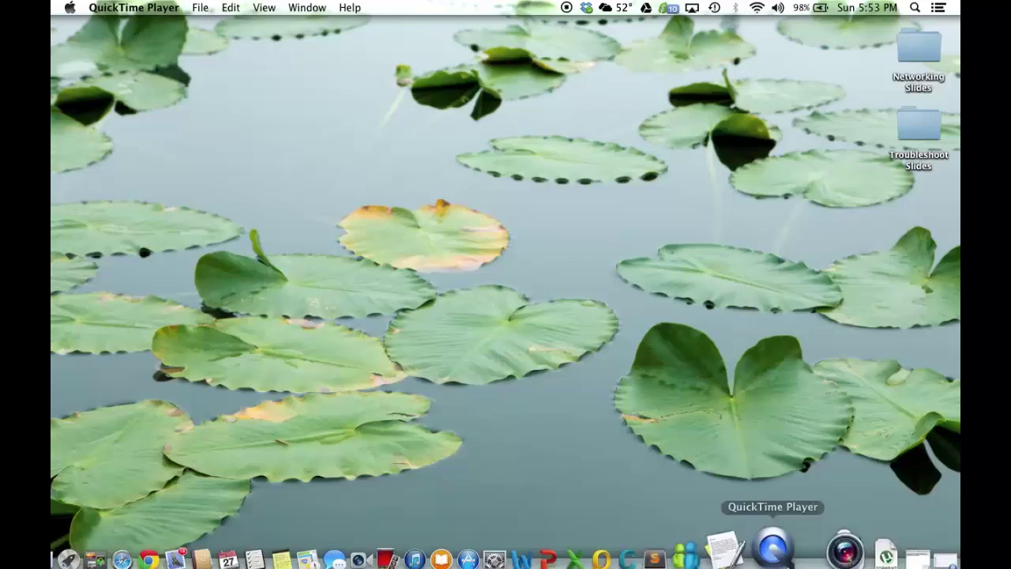
click(818, 545)
scroll(617, 265, down, 10)
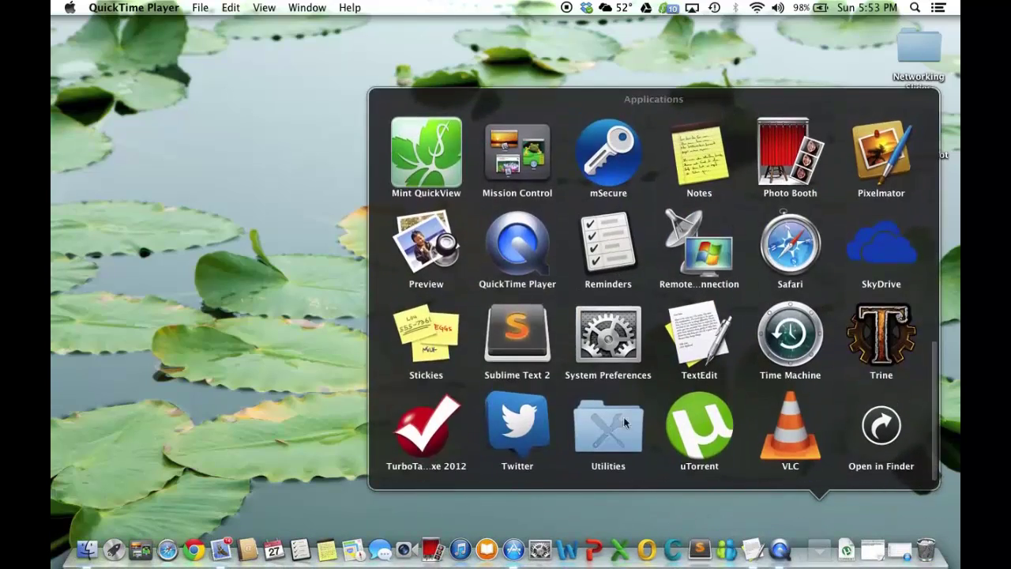
click(623, 419)
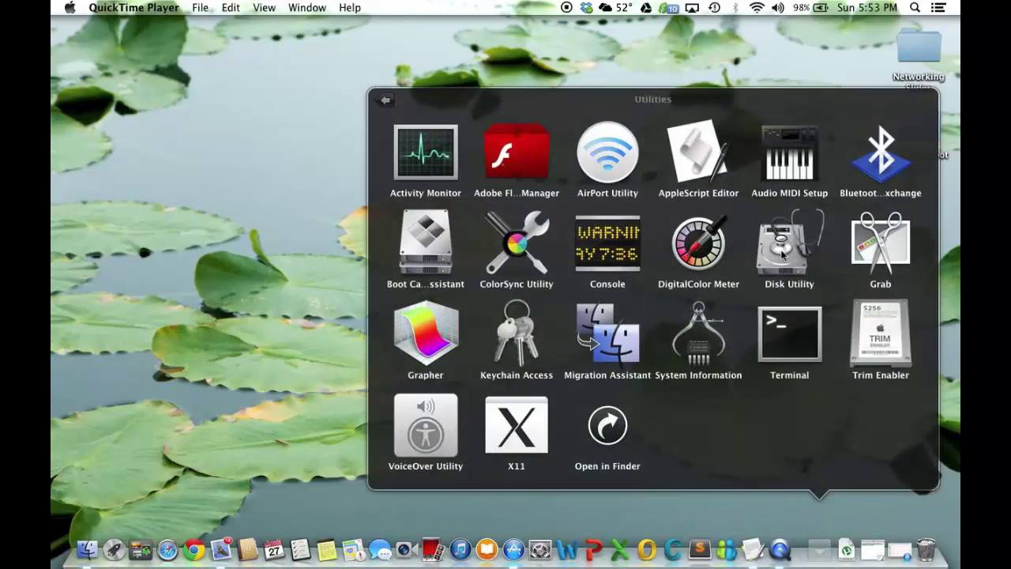
click(782, 251)
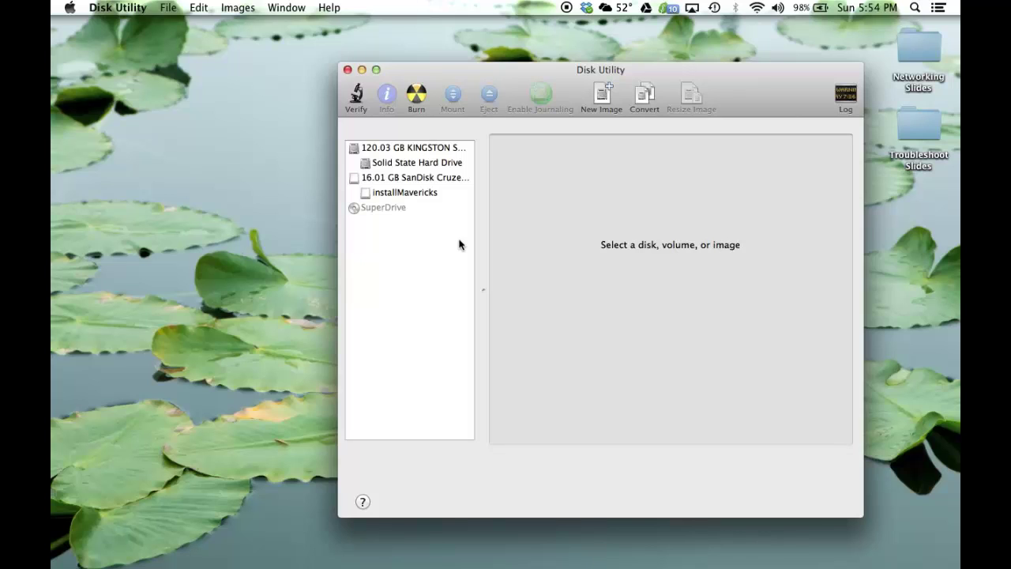
Step: Prepare to erase the 16.01 GB SanDisk Cruzer drive with the Mac OS Extended (Journaled) format
click(406, 179)
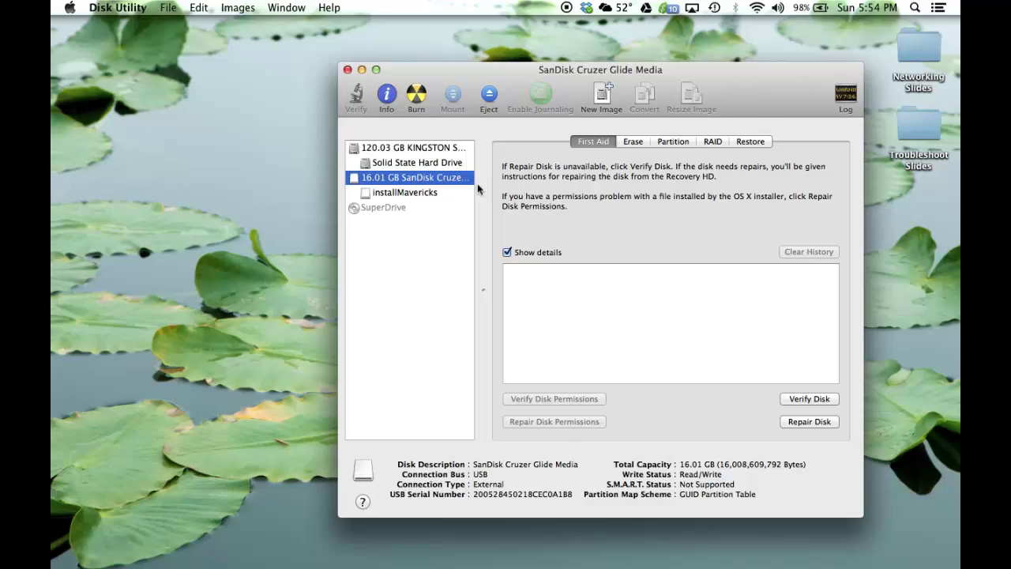
click(632, 143)
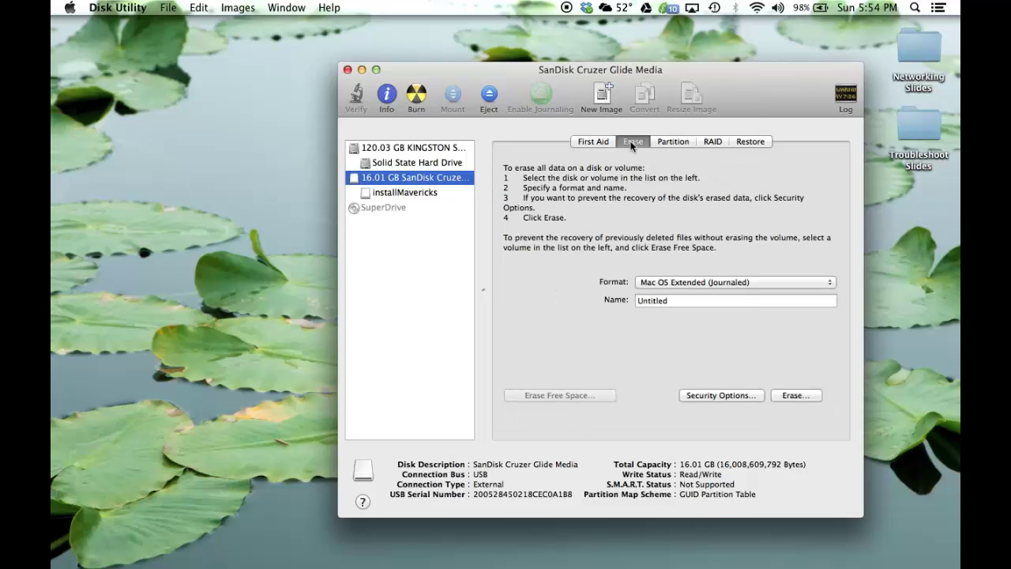
click(715, 283)
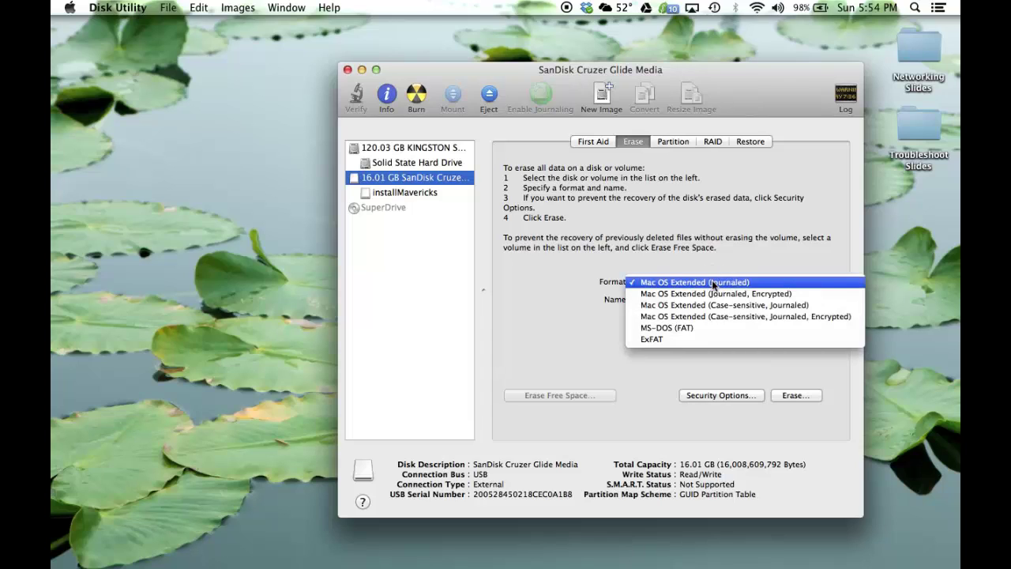
click(712, 283)
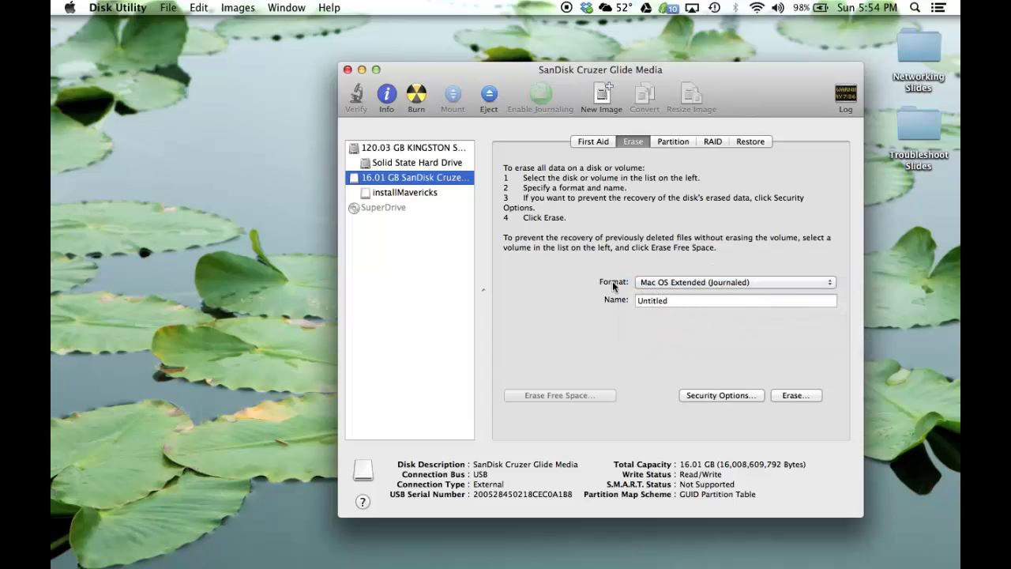
Step: Name the volume installMavericks and erase the SanDisk drive
double_click(673, 304)
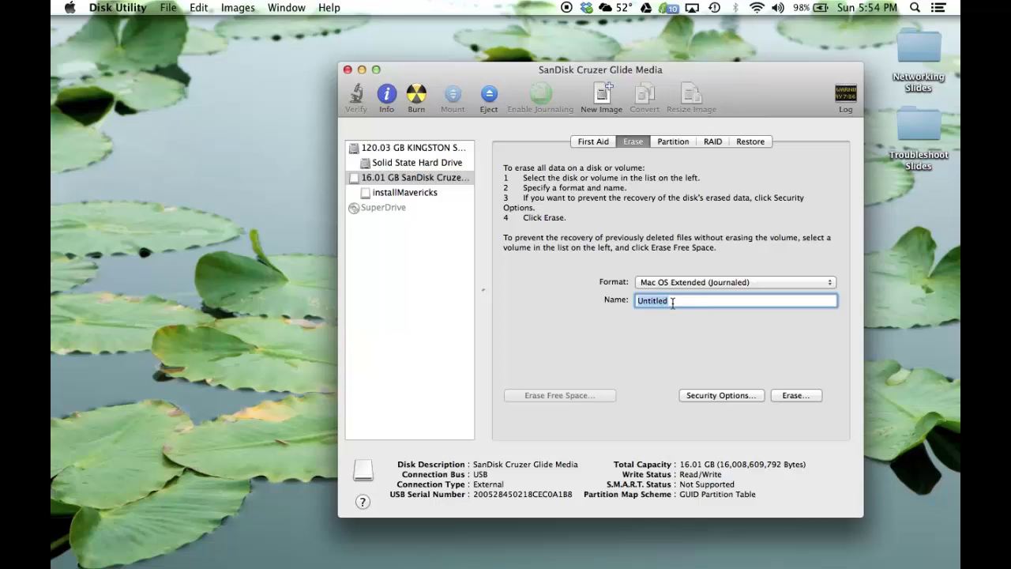
text(installMavericks)
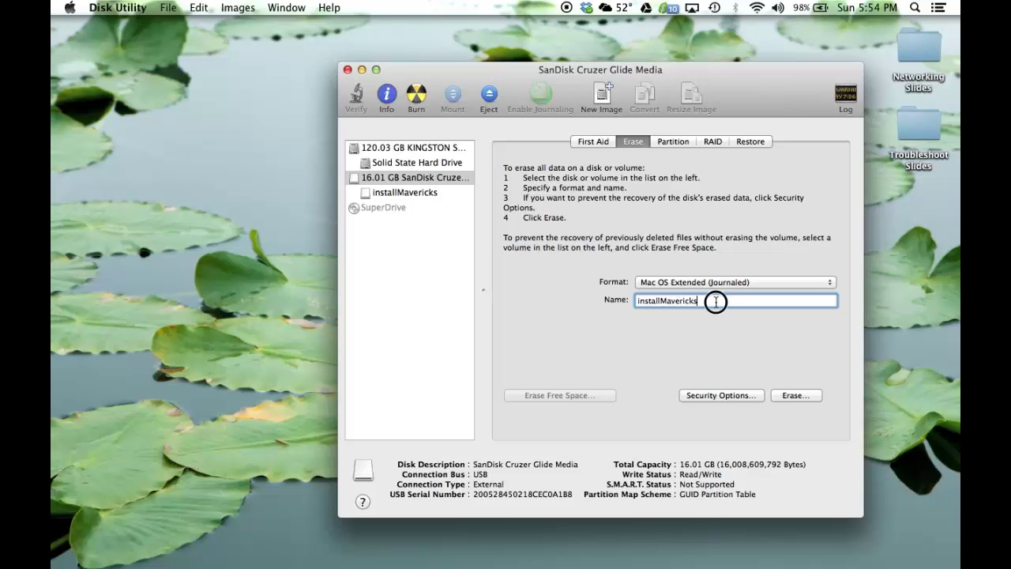
drag(714, 300, 635, 311)
click(667, 298)
click(794, 395)
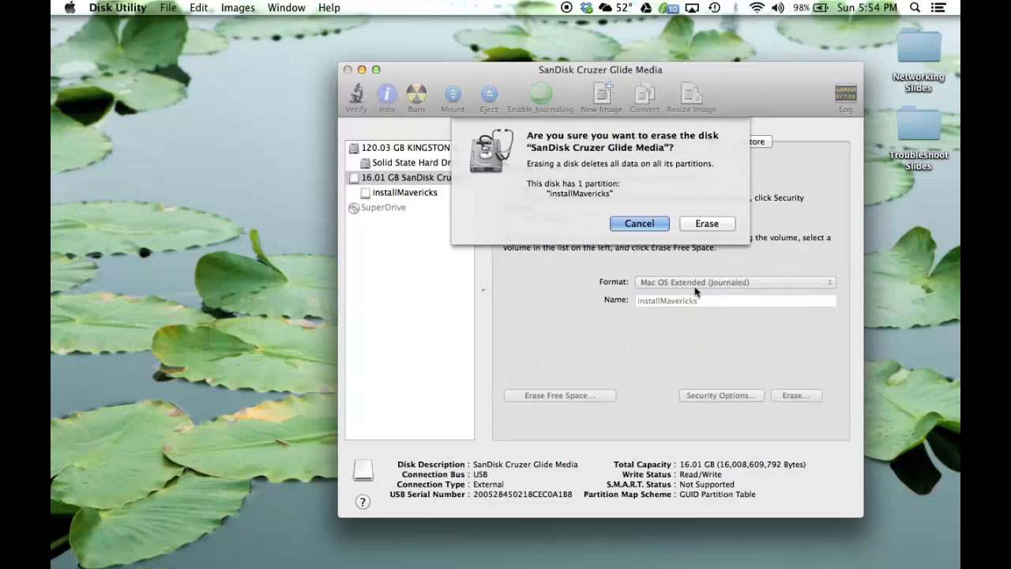
click(704, 224)
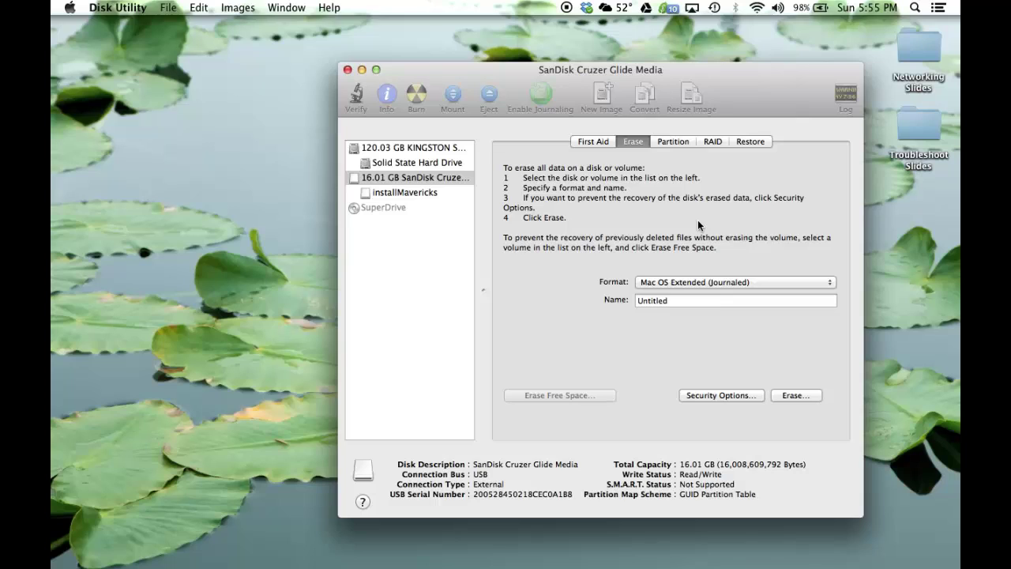
Step: Inspect the SanDisk drive and its installMavericks volume, and minimize the Disk Utility window
click(411, 178)
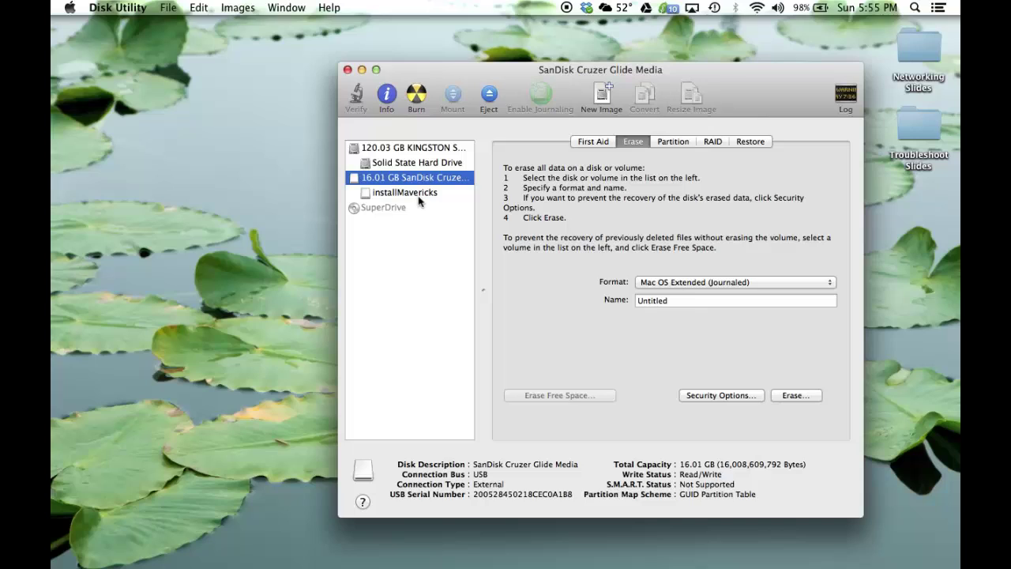
click(419, 197)
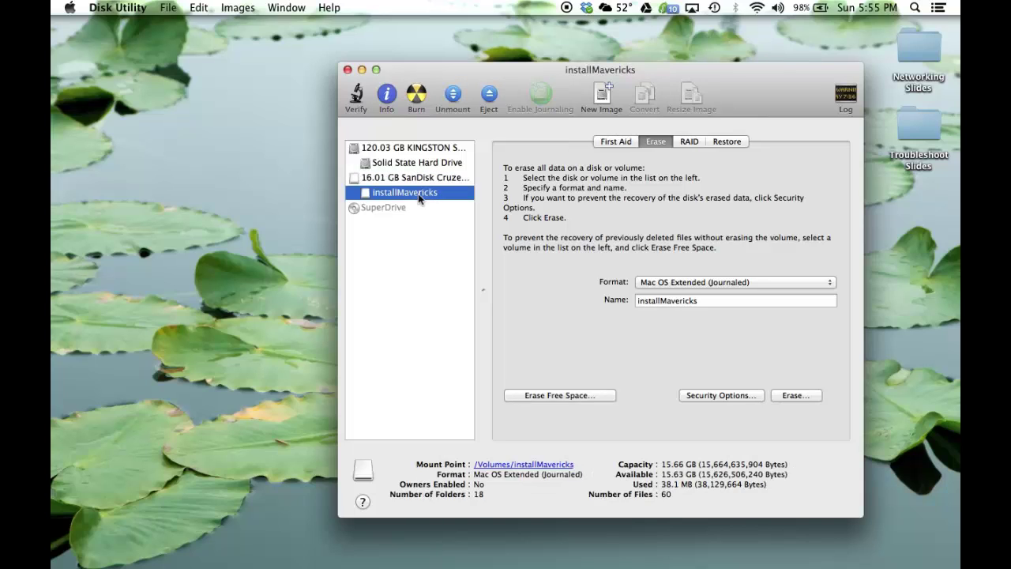
click(363, 69)
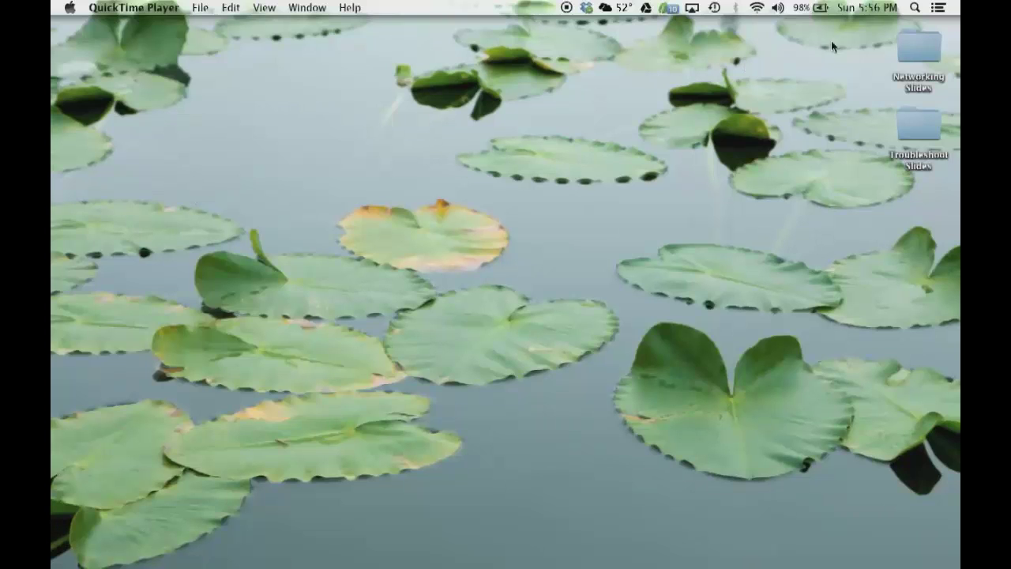
Step: Find and open Terminal with a Spotlight search for "terminal", and move its window clear of the desktop's lower area
click(917, 11)
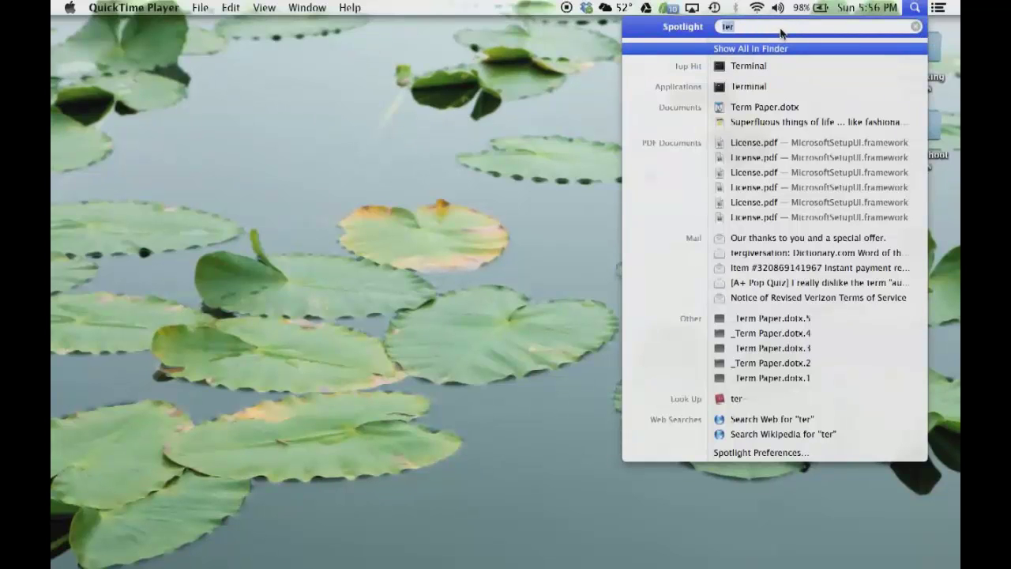
text(terminal)
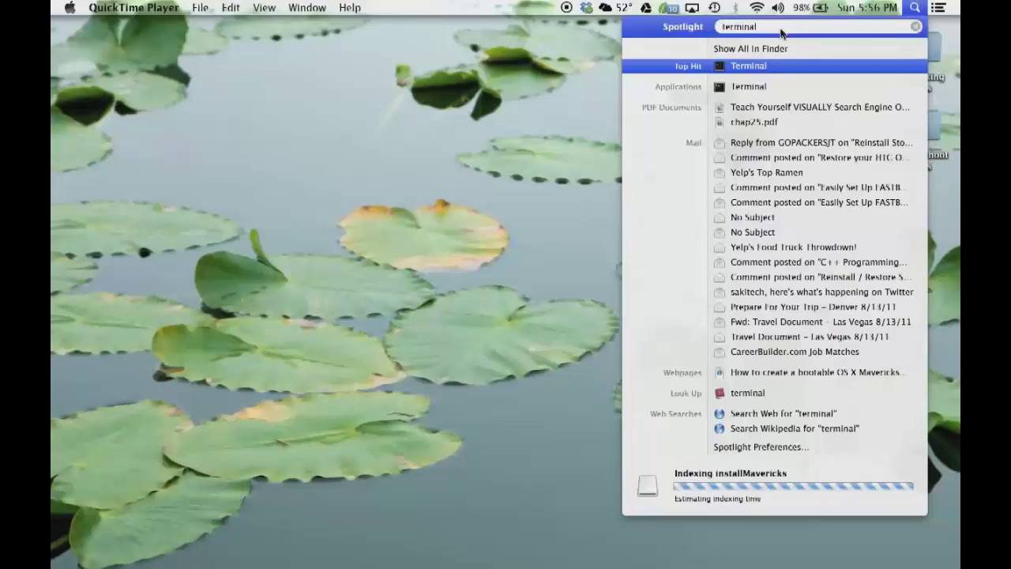
click(763, 66)
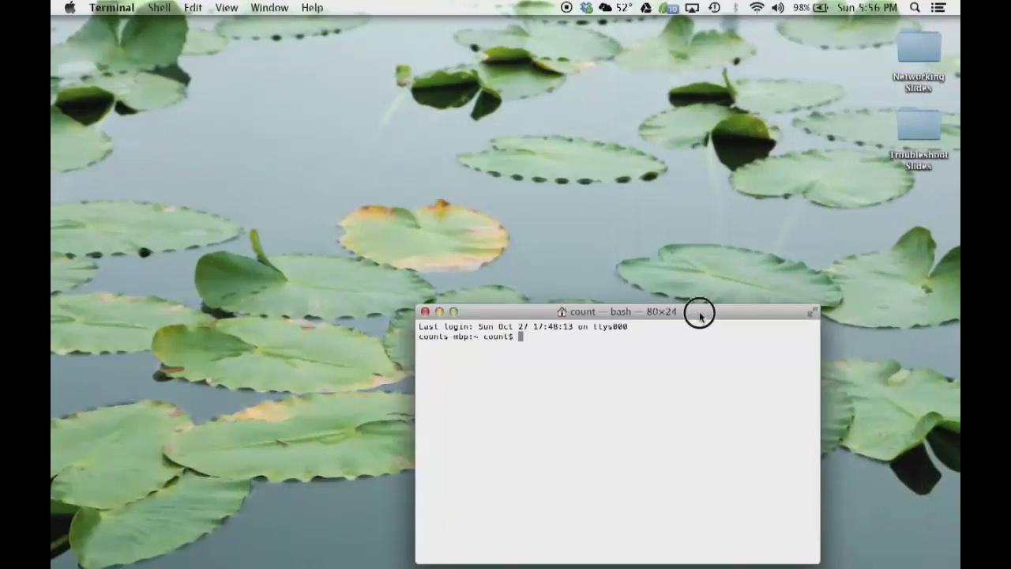
drag(699, 314, 382, 105)
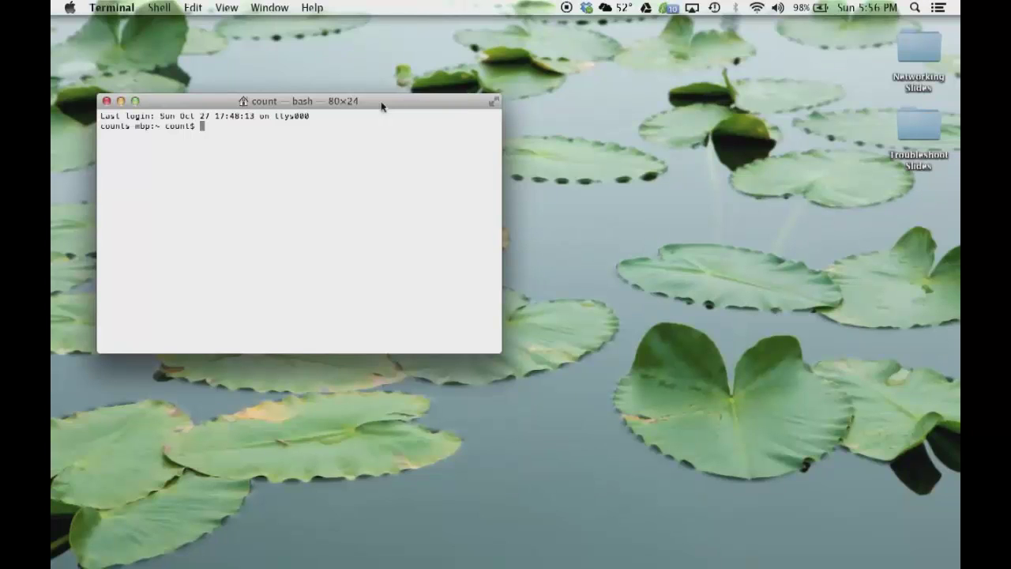
Step: Copy the createinstallmedia command from the Untitled TextEdit document and paste it into the Terminal prompt
mouse_move(860, 545)
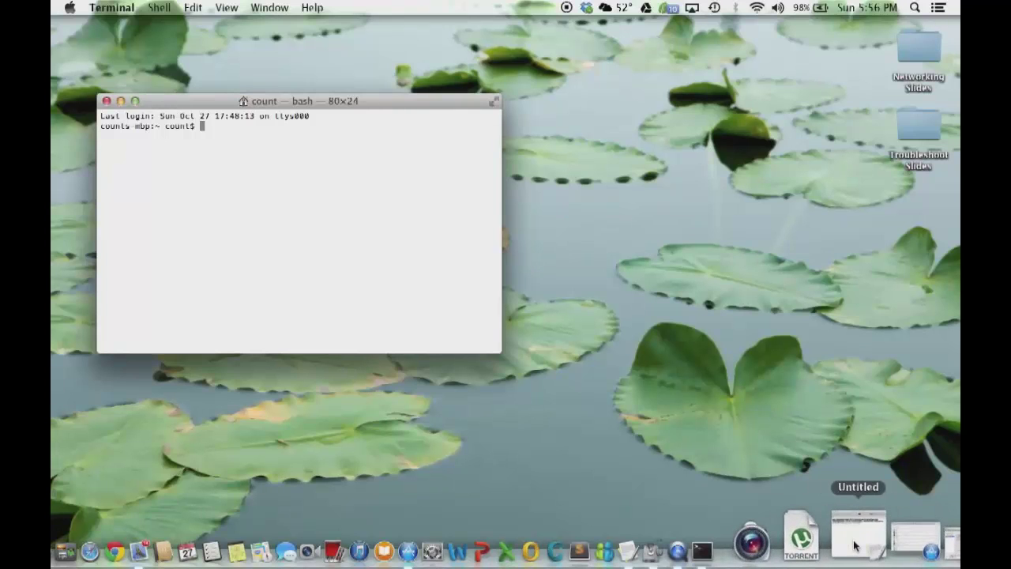
click(856, 537)
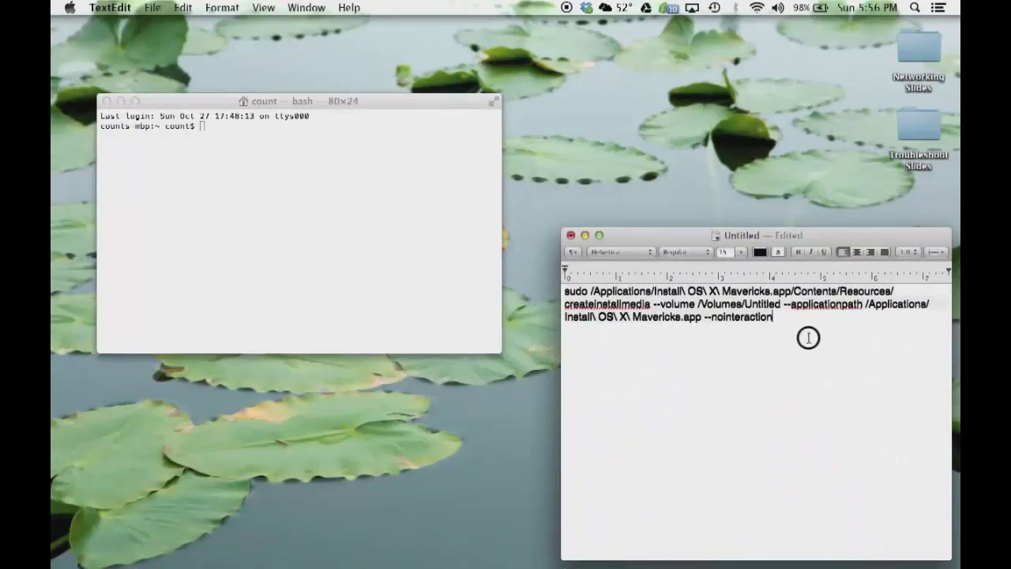
drag(808, 337, 557, 288)
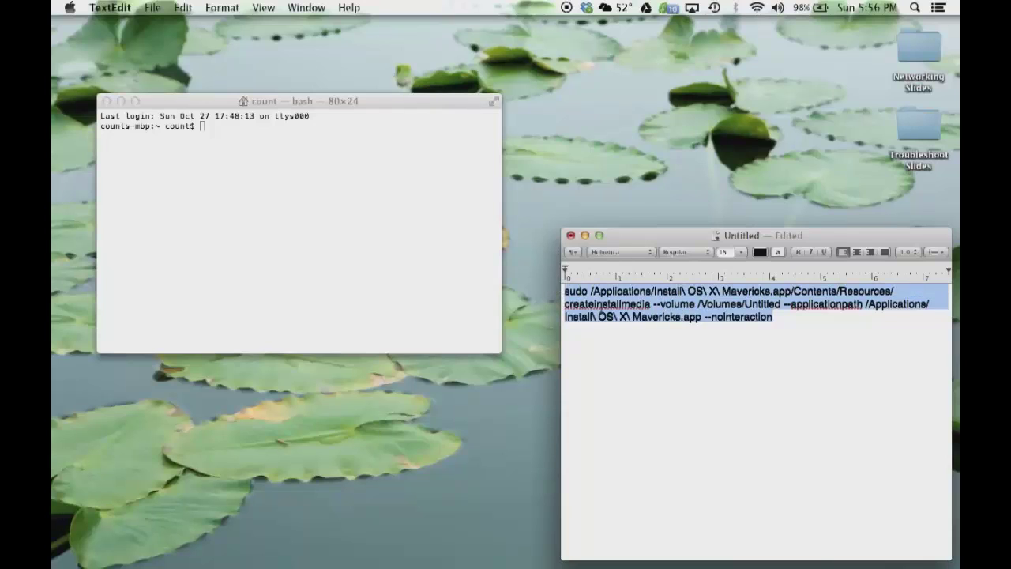
right_click(601, 311)
click(634, 362)
click(274, 137)
right_click(251, 135)
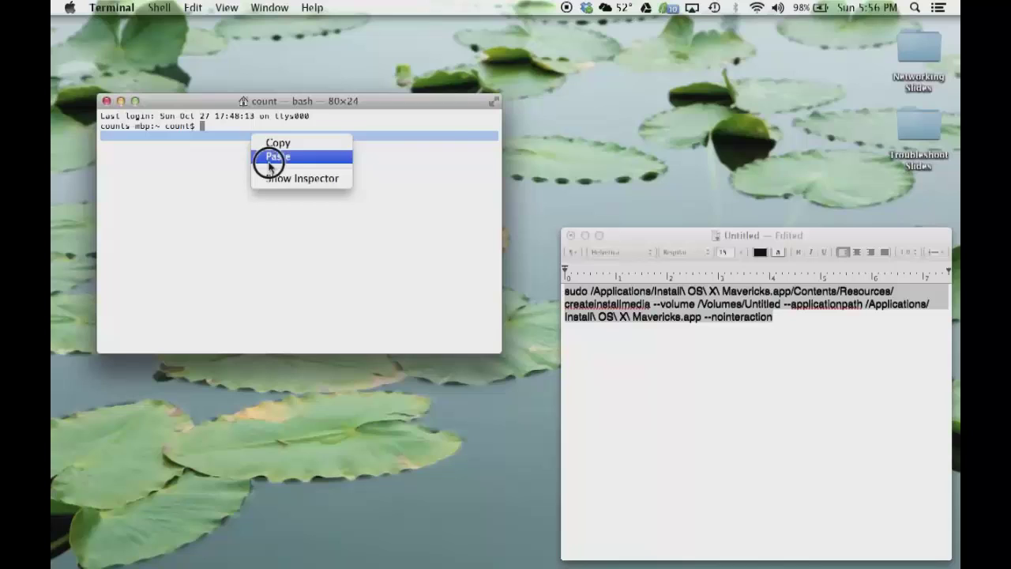
click(268, 157)
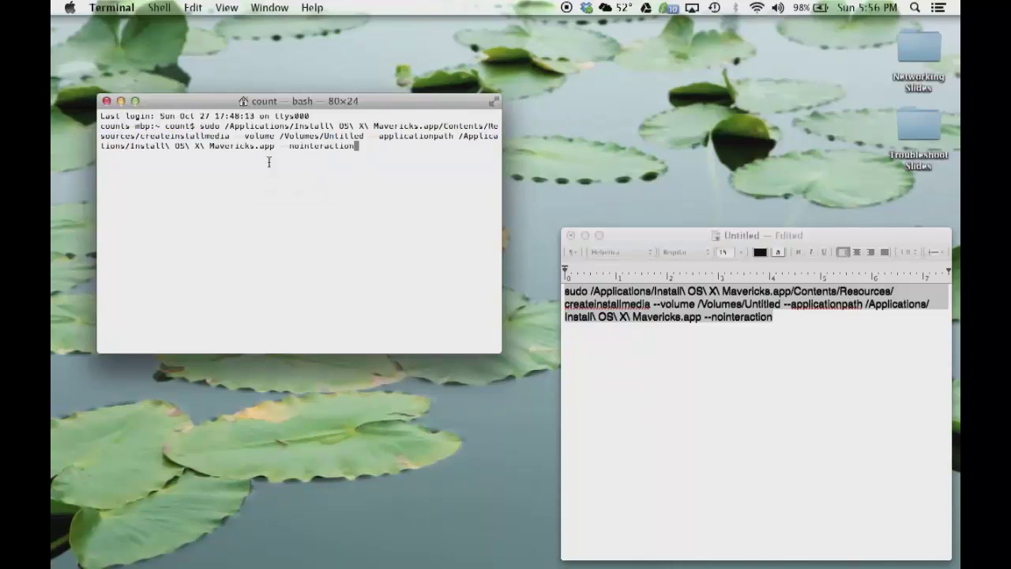
Step: Move the Terminal cursor back to the end of the volume name in /Volumes/Untitled
click(363, 136)
key(Left)
key(Left)
key(Left)
key(Left)
key(Left)
key(Left)
key(Left)
key(Left)
key(Left)
key(Left)
key(Left)
key(Left)
key(Left)
key(Left)
key(Left)
key(Left)
key(Left)
key(Left)
key(Left)
key(Left)
key(Left)
key(Left)
key(Left)
key(Left)
key(Left)
key(Left)
key(Left)
key(Left)
key(Left)
key(Left)
key(Left)
key(Left)
key(Left)
key(Left)
key(Left)
key(Left)
key(Left)
key(Left)
key(Left)
key(Left)
key(Left)
key(Left)
key(Left)
key(Left)
key(Left)
key(Left)
key(Left)
key(Left)
key(Left)
key(Left)
key(Left)
key(Left)
key(Left)
key(Left)
key(Left)
key(Left)
key(Left)
key(Left)
key(Left)
key(Left)
key(Left)
key(Left)
key(Left)
key(Left)
key(Left)
key(Left)
key(Left)
key(Left)
Step: Switch to Disk Utility to check the USB volume's name
mouse_move(632, 553)
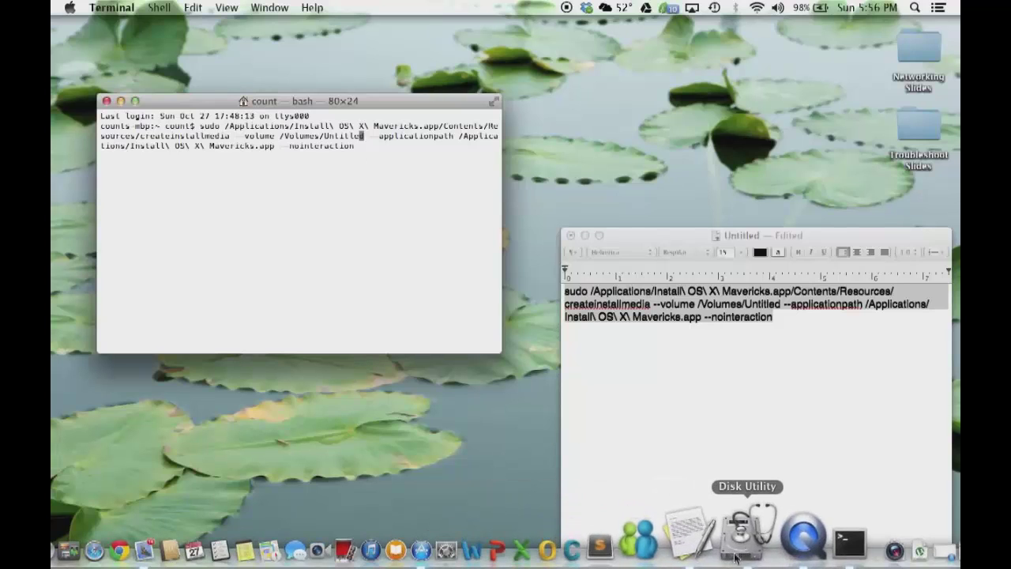
click(745, 545)
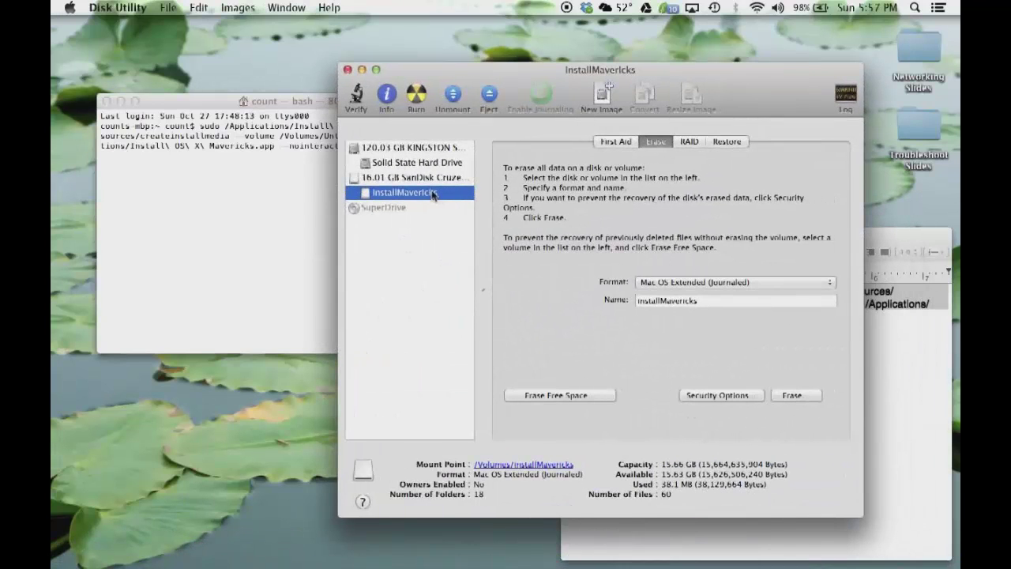
Step: Check the volume name in Disk Utility, switch back to Terminal and replace Untitled with installMavericks in the command's /Volumes path
double_click(705, 301)
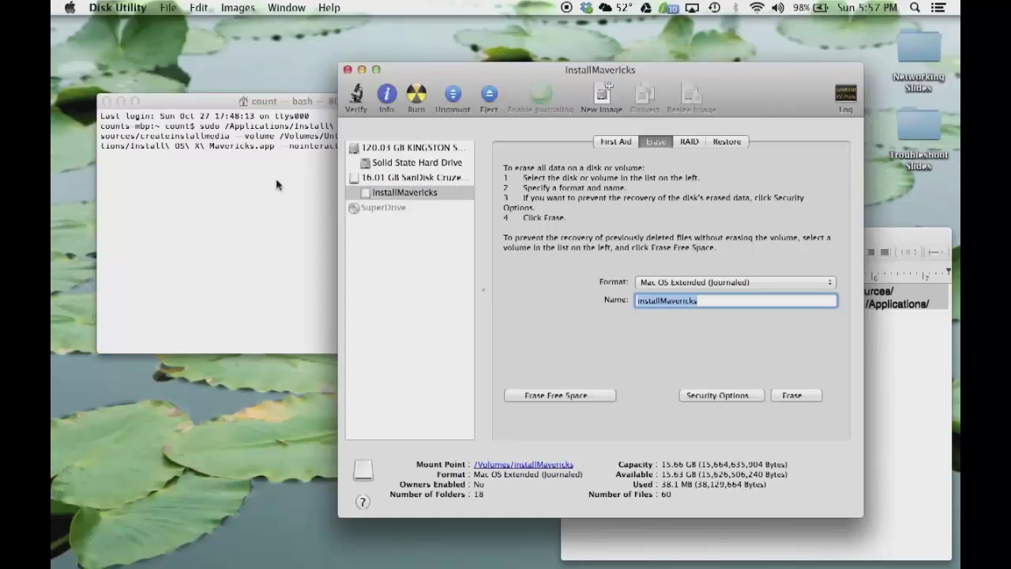
click(292, 147)
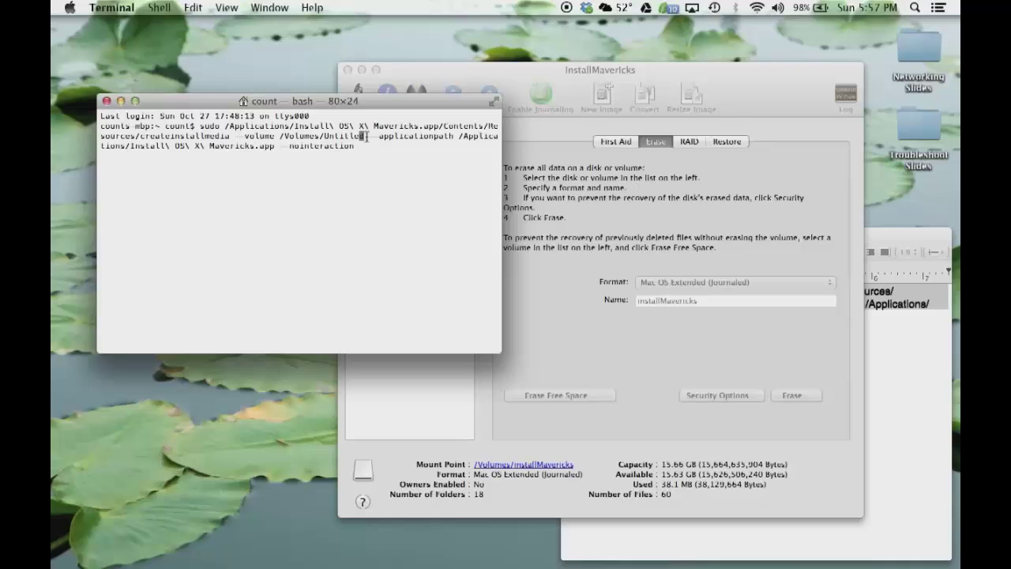
key(Right)
key(BackSpace)
key(BackSpace)
key(BackSpace)
key(BackSpace)
key(BackSpace)
key(BackSpace)
key(BackSpace)
key(BackSpace)
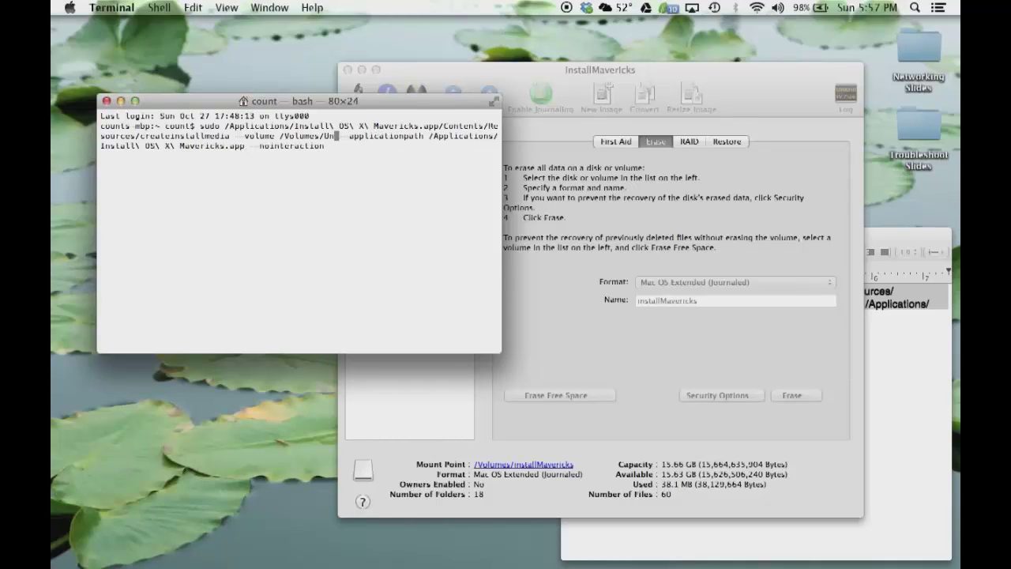
text(installMa)
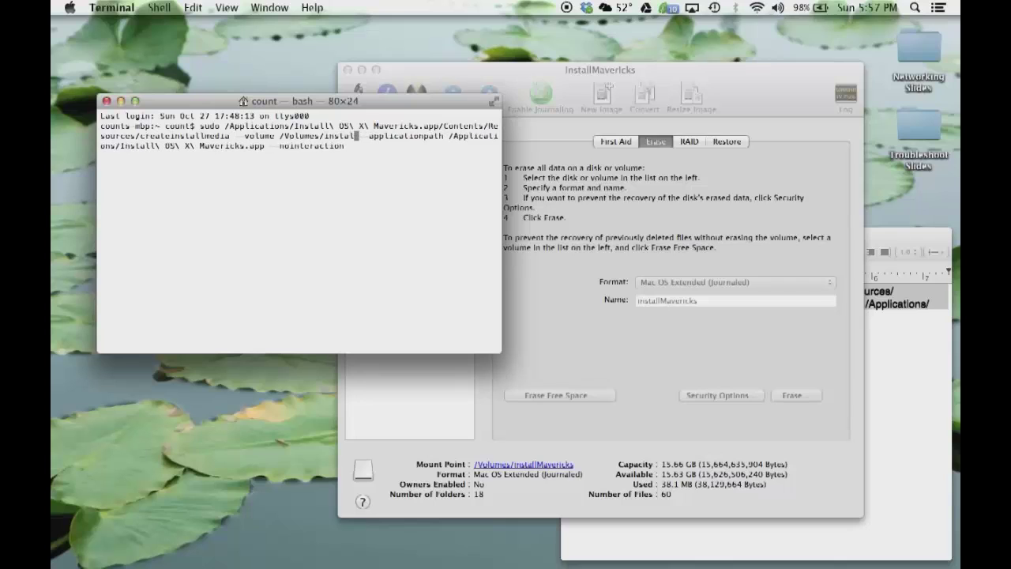
text(vericks)
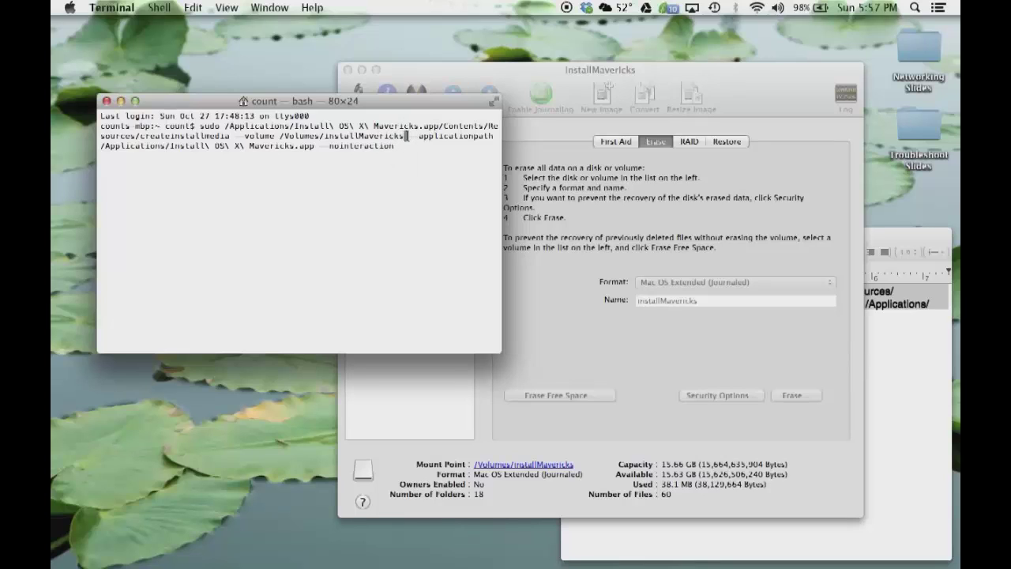
Step: Run the createinstallmedia command and authorize it by entering the administrator password
click(405, 137)
click(400, 146)
key(Return)
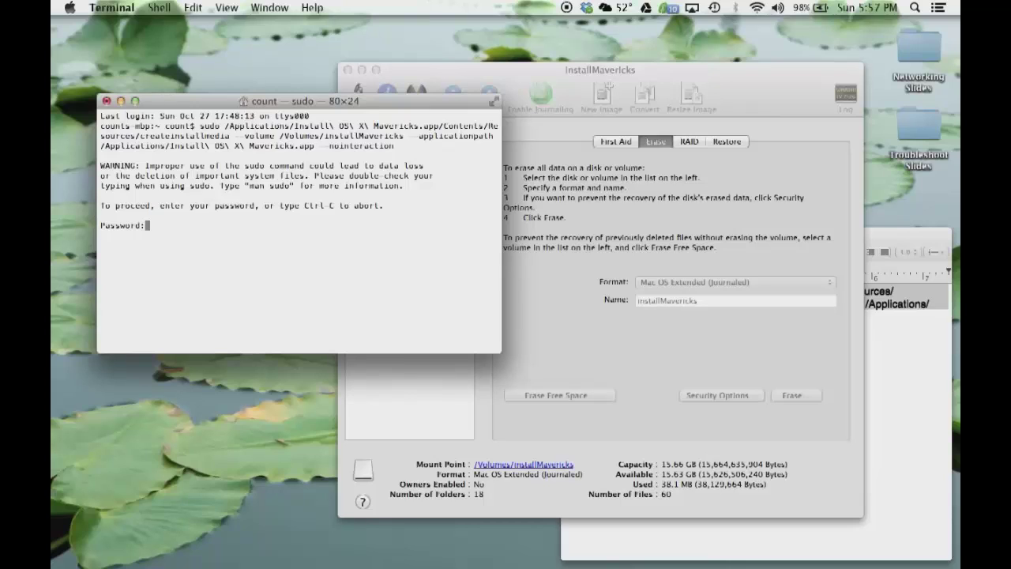
key(Return)
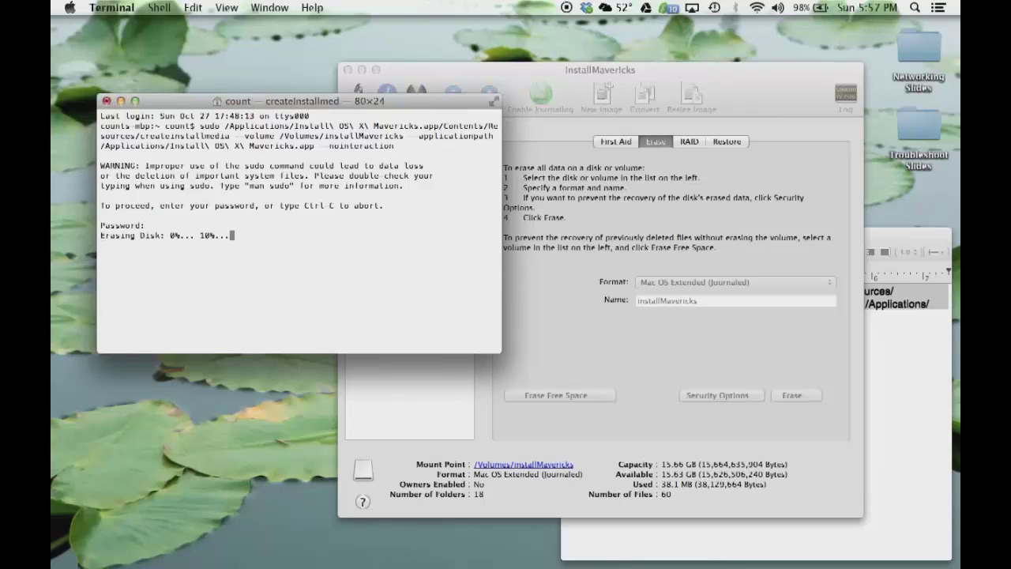